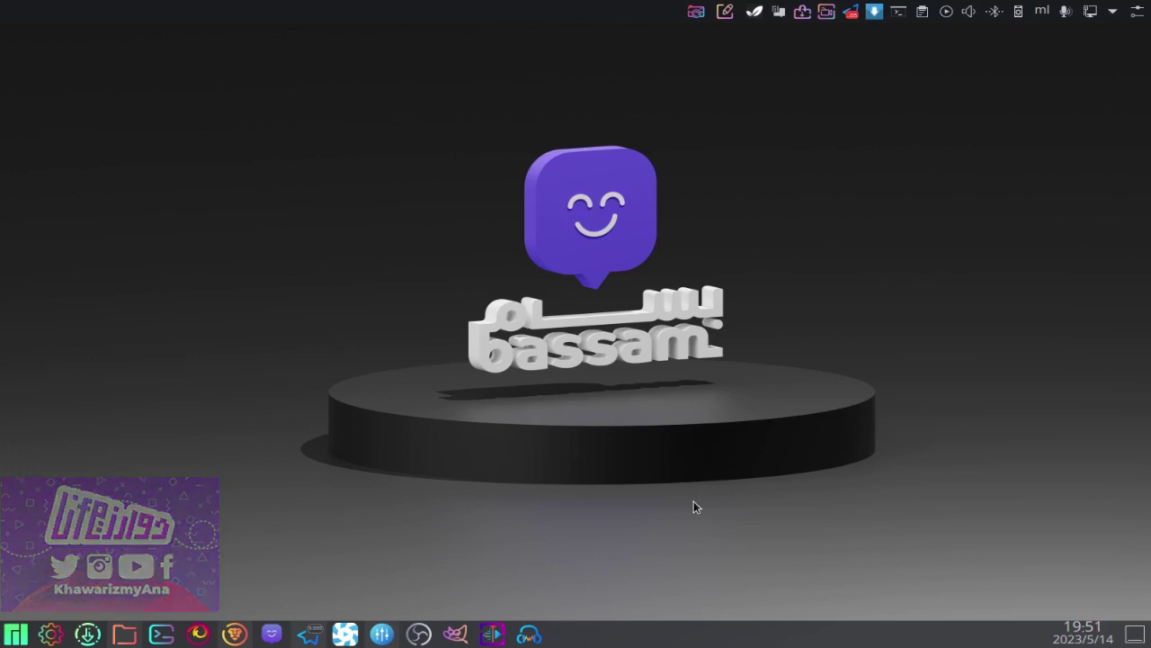
Bring Brave to the front and load sharedrop.io in a new tab.
{"action": "left_click", "coordinate": [235, 635]}
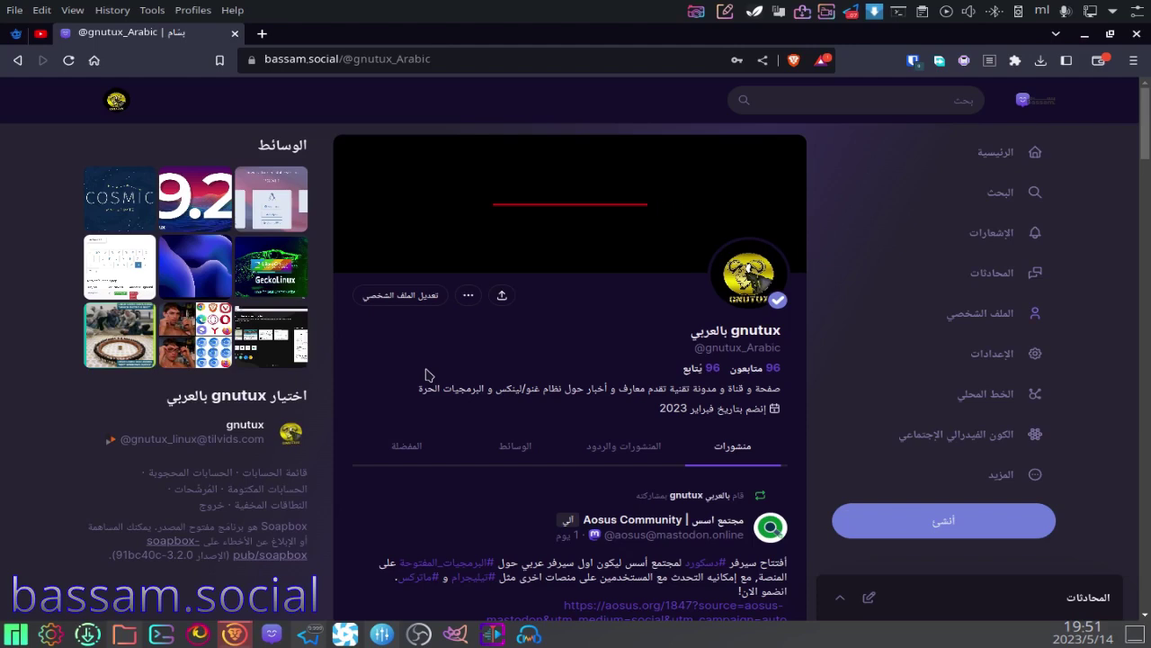
{"action": "left_click_drag", "start_coordinate": [264, 59], "coordinate": [340, 63]}
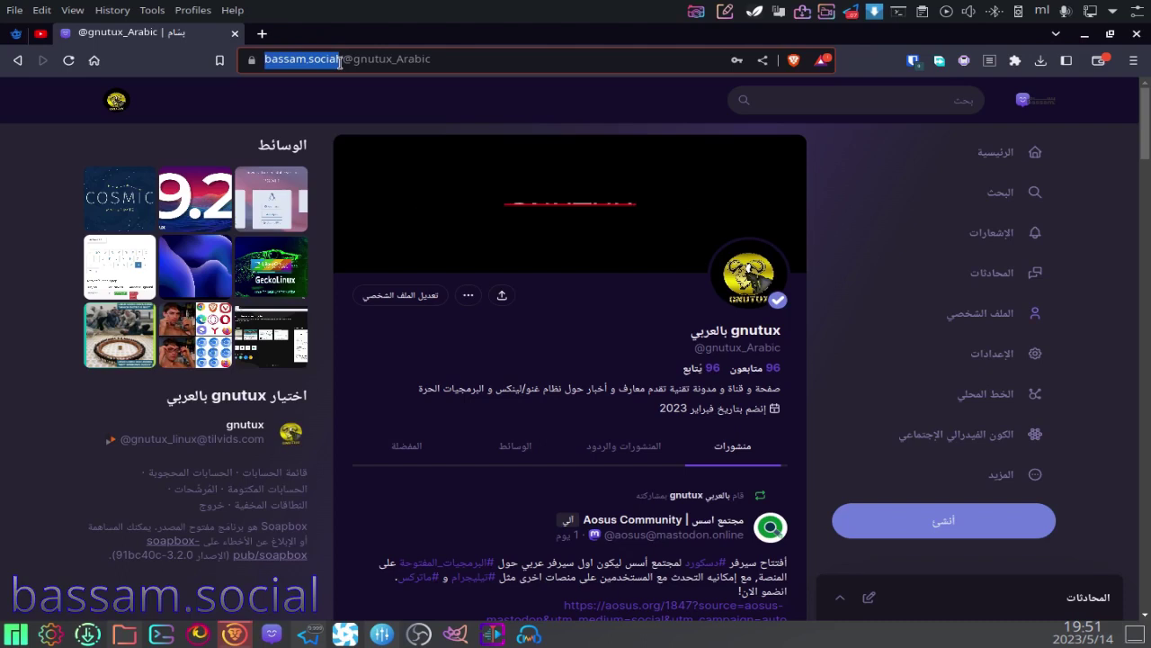
{"action": "left_click", "coordinate": [428, 108]}
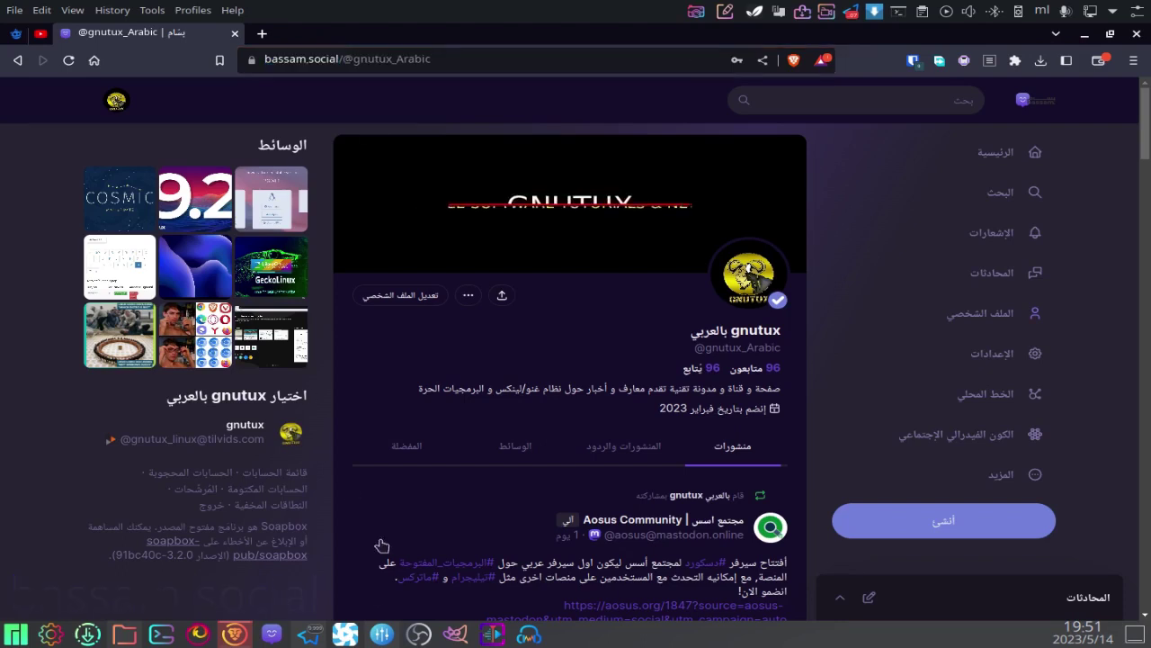
{"action": "key", "text": "ctrl+t"}
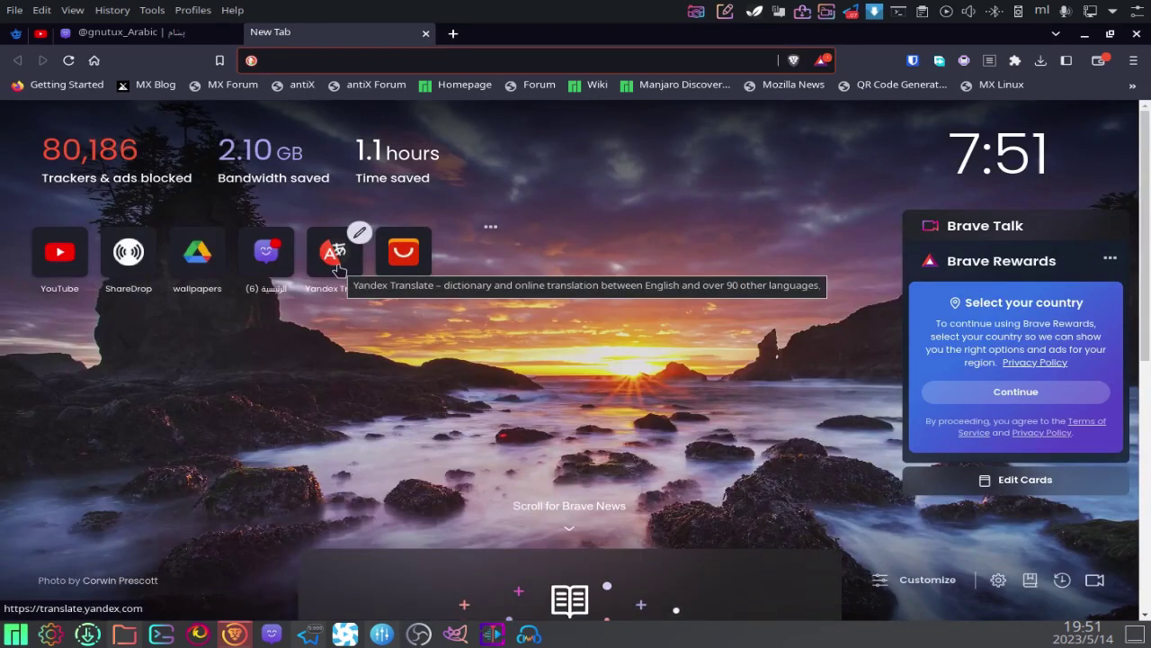
{"action": "type", "text": "sh"}
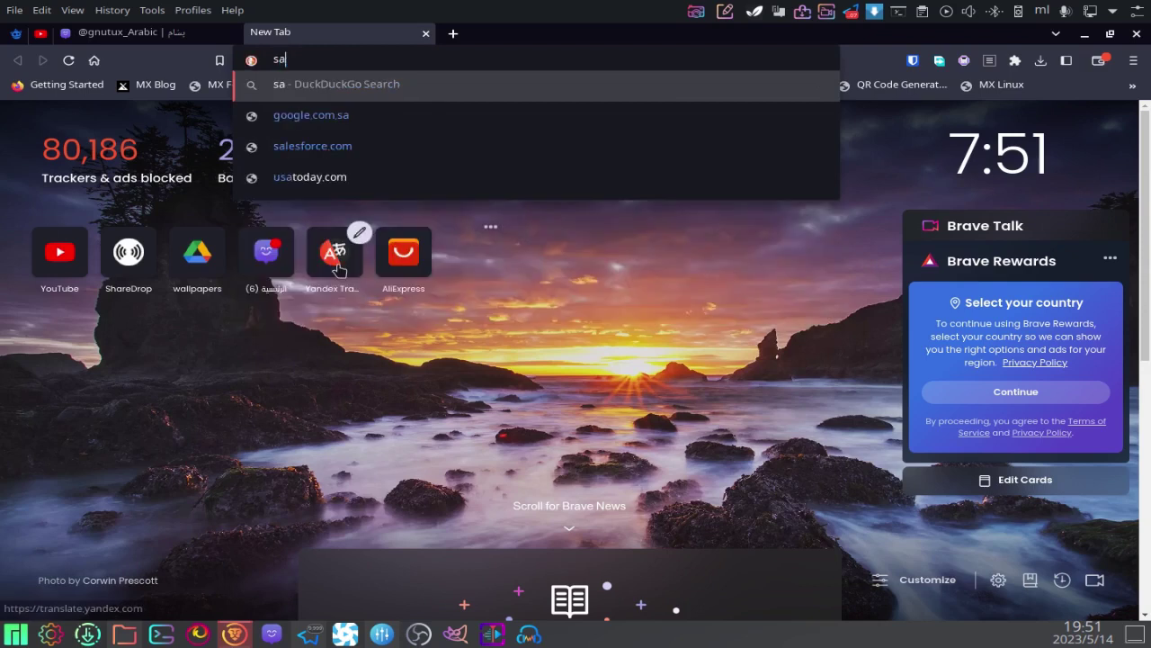
{"action": "type", "text": "aredrop.io"}
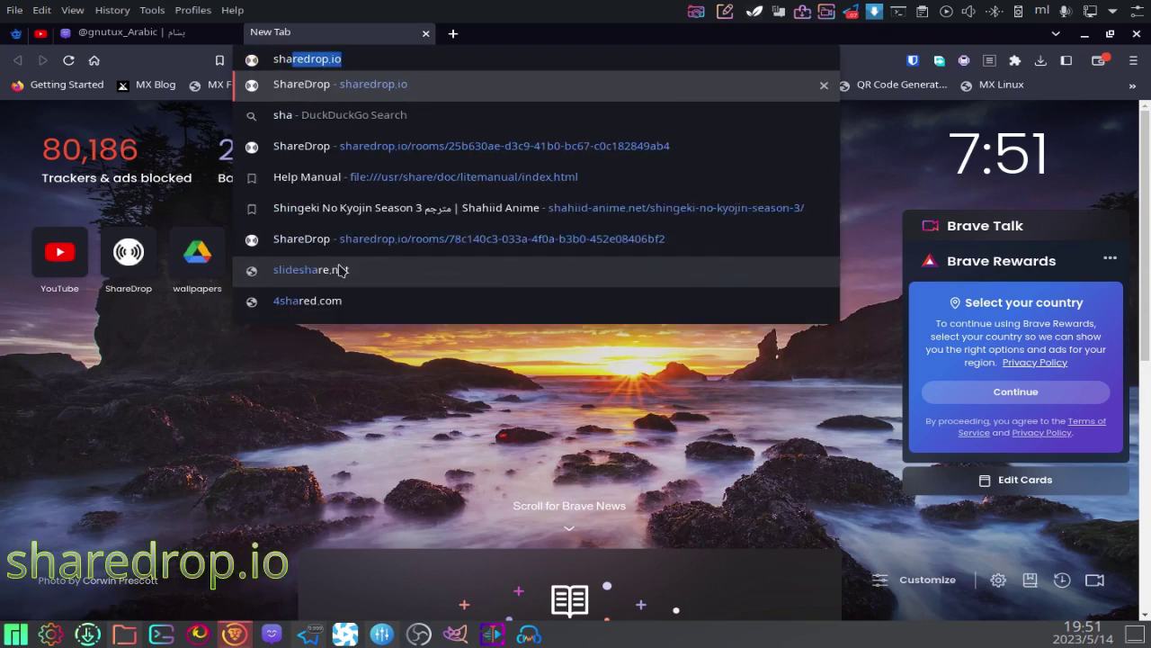
{"action": "key", "text": "Return"}
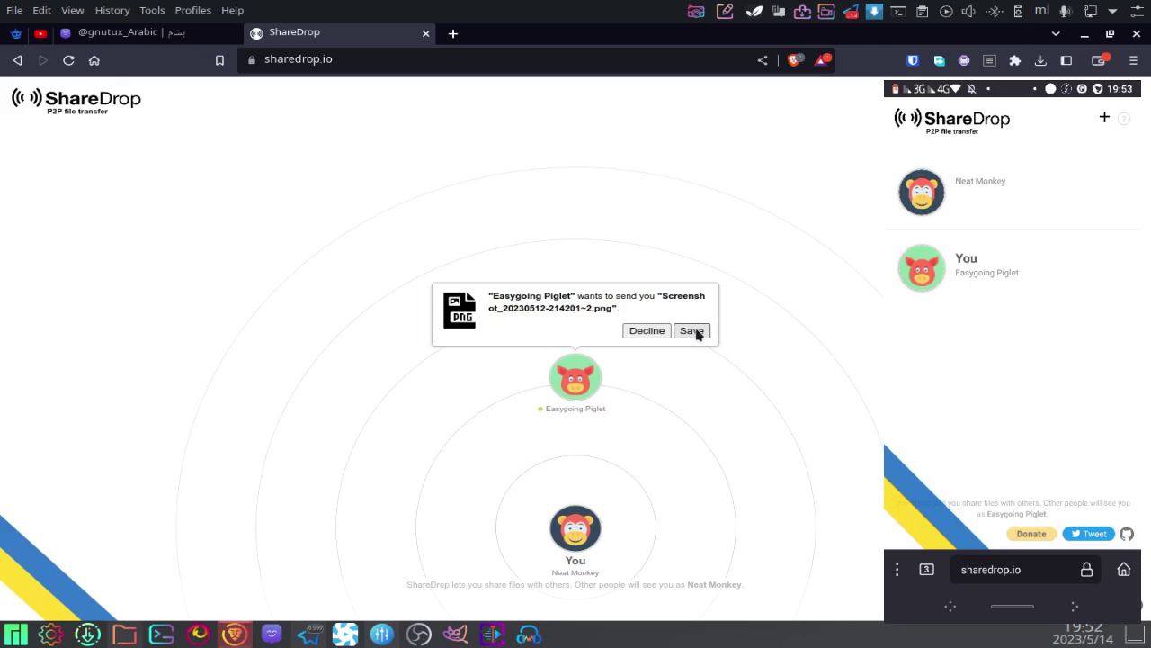
{"action": "left_click", "coordinate": [692, 330]}
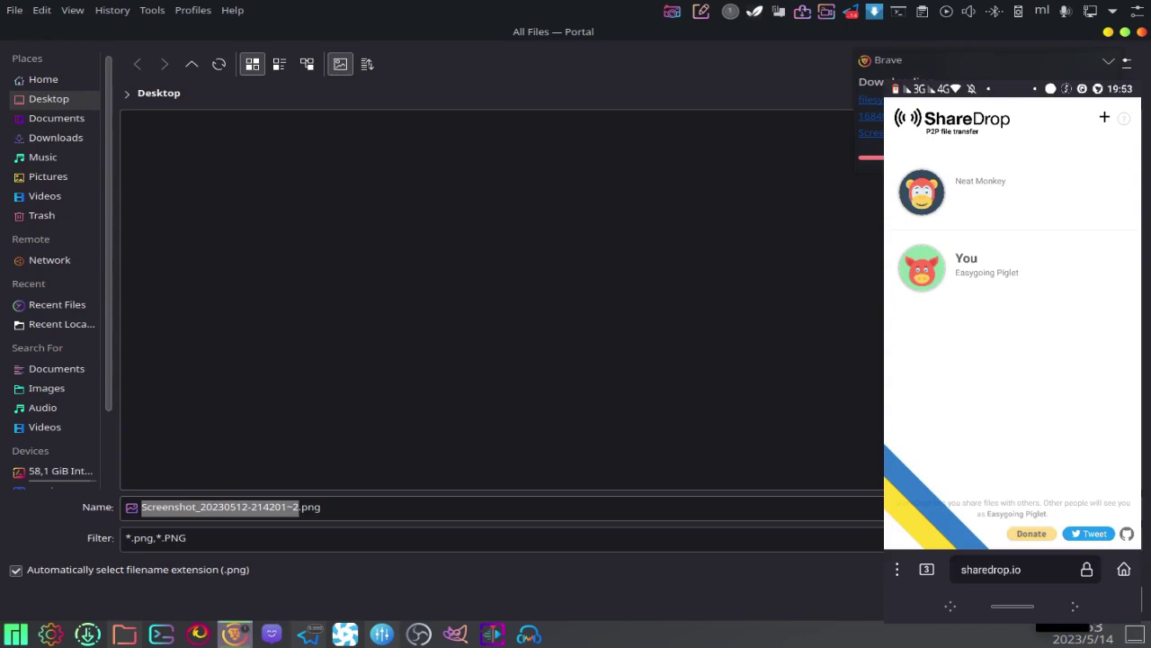
{"action": "key", "text": "Return"}
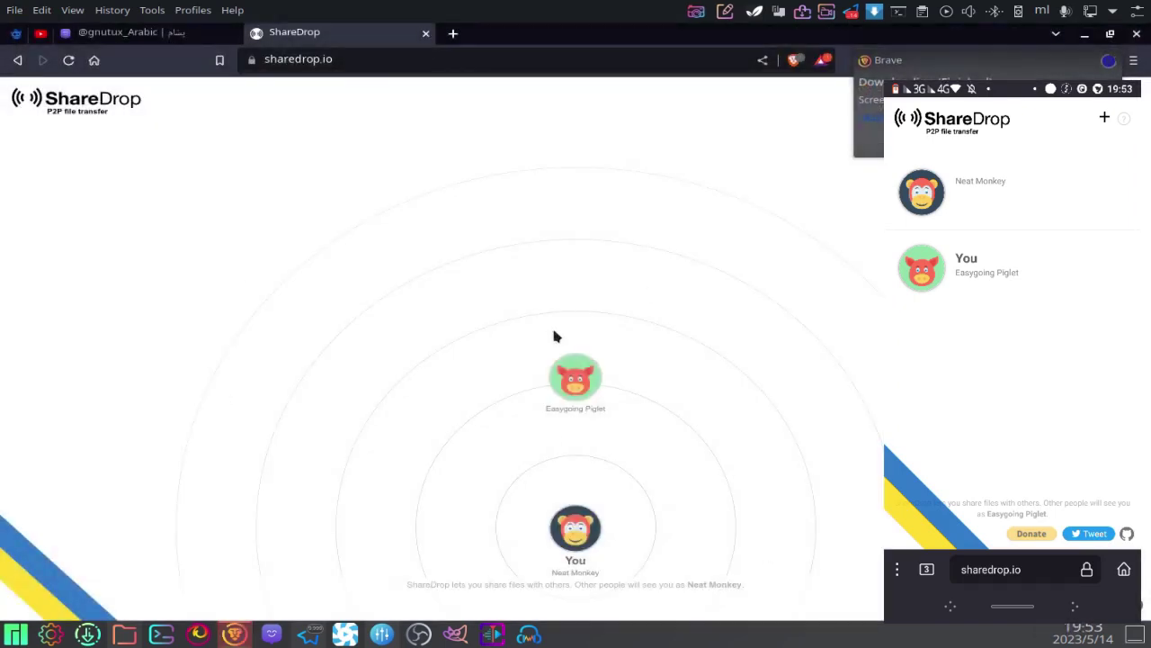
Send the 319081317 team photo JPG from Pictures to Easygoing Piglet.
{"action": "left_click", "coordinate": [581, 389]}
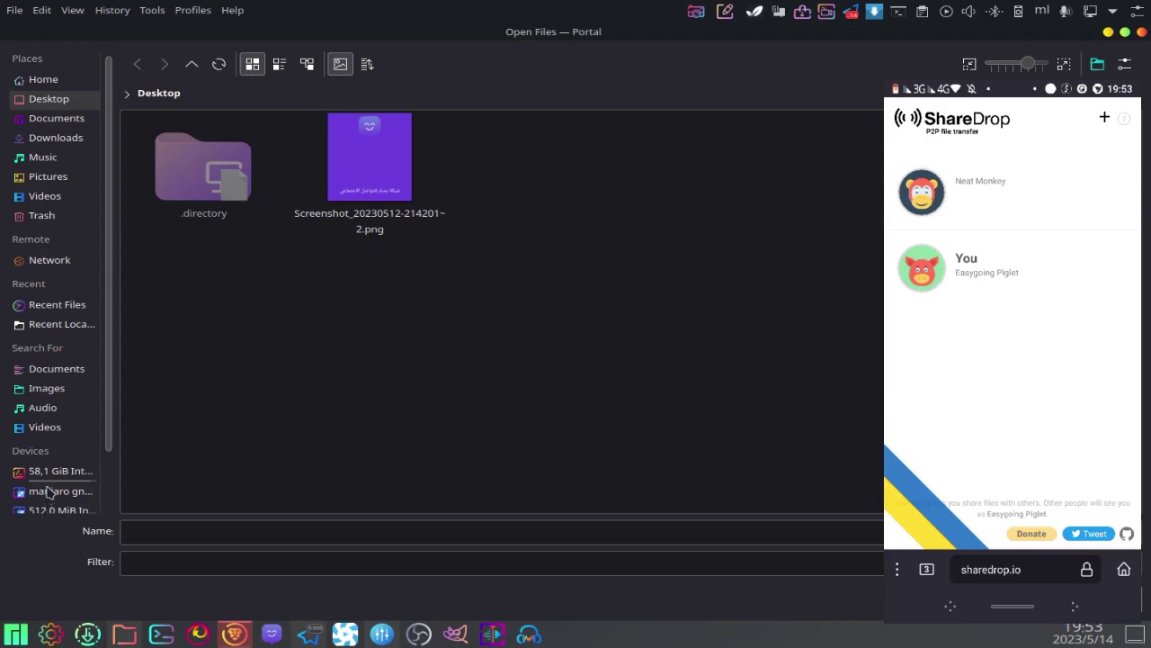
{"action": "left_click", "coordinate": [47, 177]}
{"action": "scroll", "coordinate": [511, 442], "scroll_direction": "down", "scroll_amount": 2}
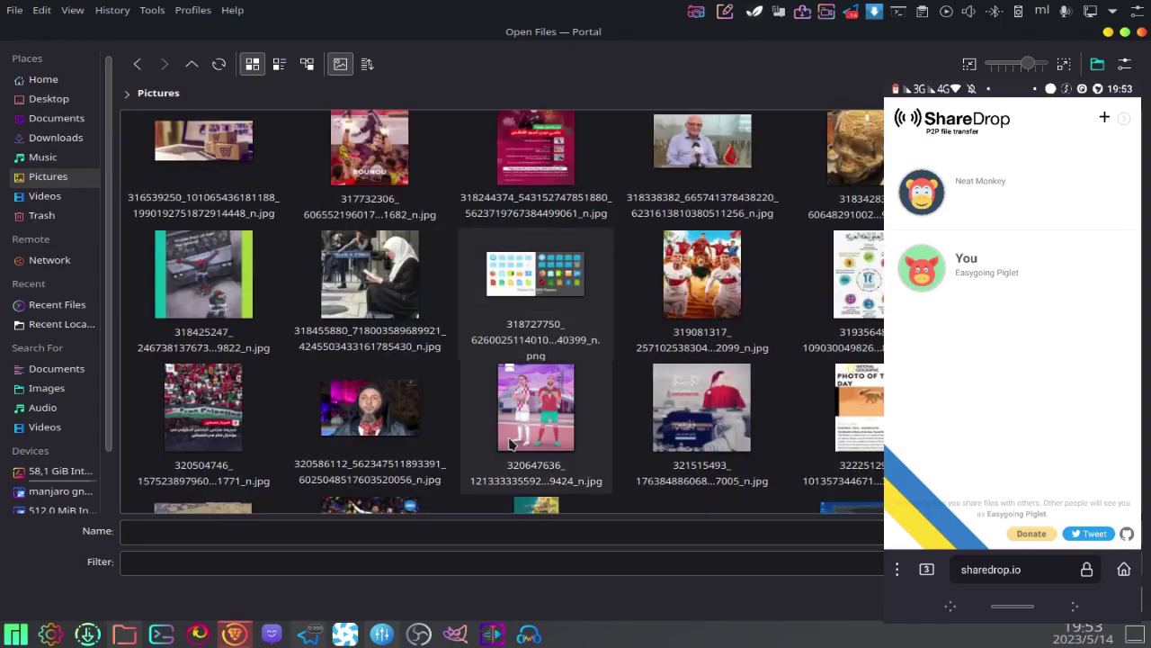
{"action": "left_click", "coordinate": [684, 333]}
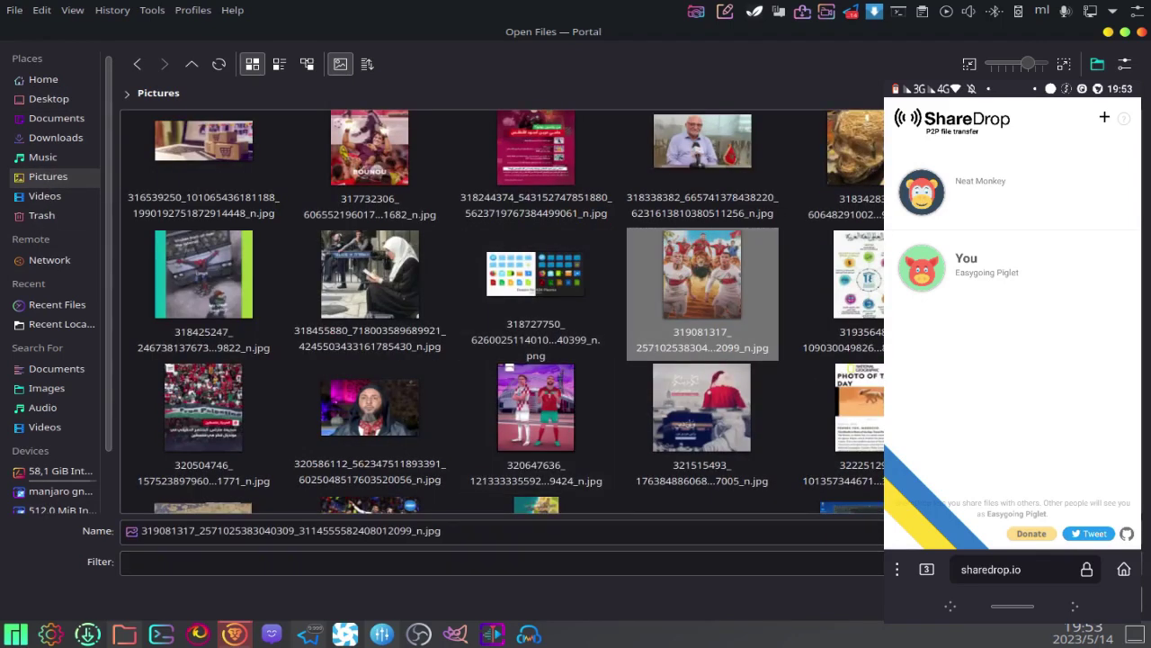
{"action": "key", "text": "Return"}
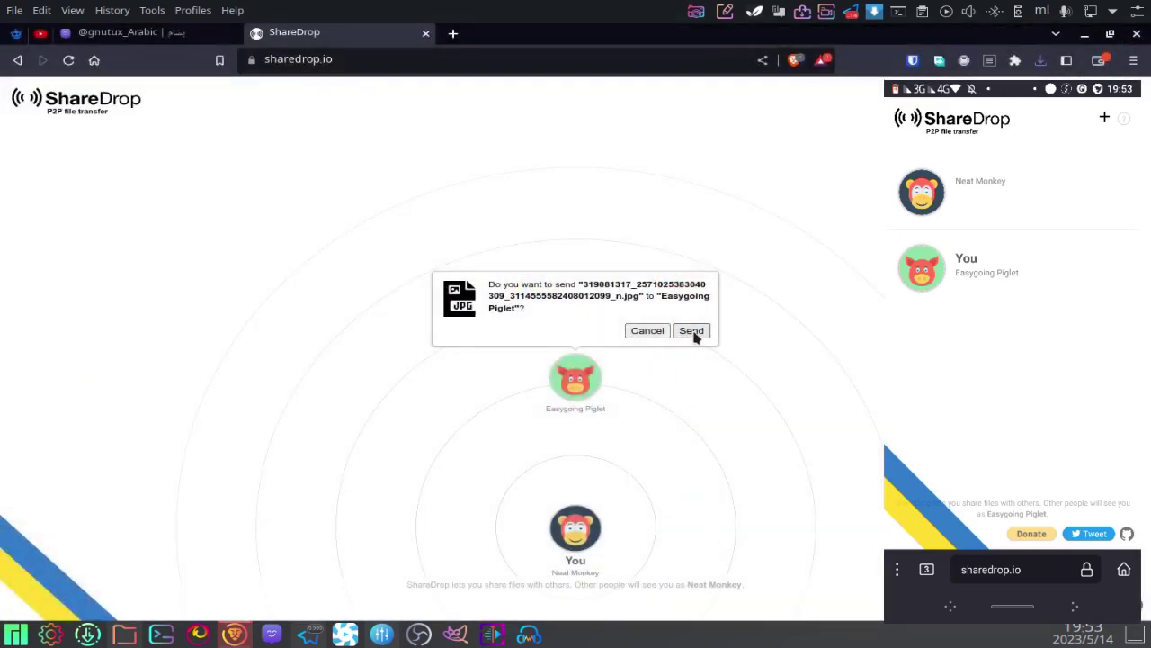
{"action": "left_click", "coordinate": [692, 331]}
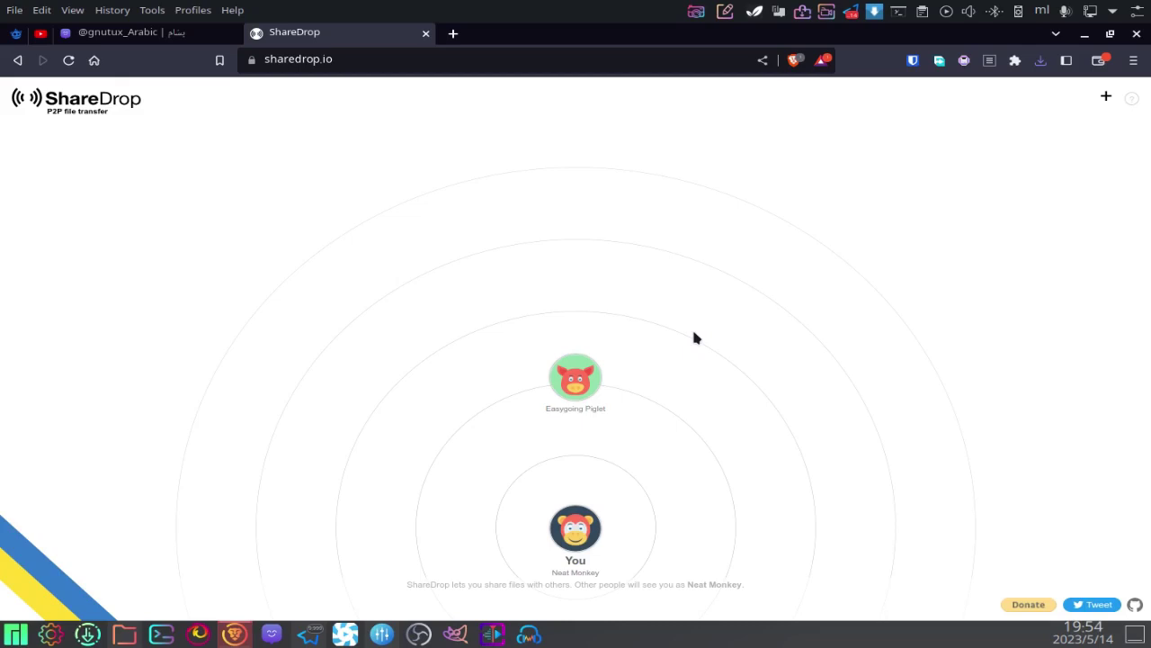
Open ShareDrop's GitHub source repository and scroll through its file list.
{"action": "left_click", "coordinate": [1137, 606]}
{"action": "scroll", "coordinate": [570, 399], "scroll_direction": "down", "scroll_amount": 5}
{"action": "scroll", "coordinate": [552, 432], "scroll_direction": "up", "scroll_amount": 5}
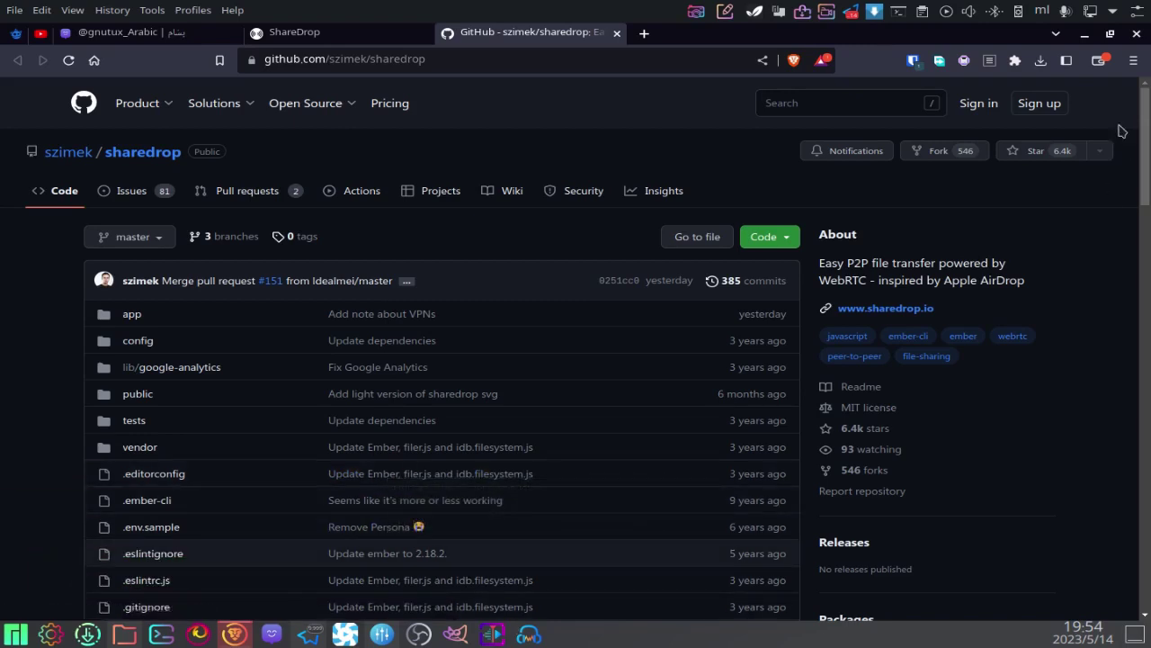
Minimize Brave to reveal the desktop with the received screenshot.
{"action": "left_click", "coordinate": [1085, 34]}
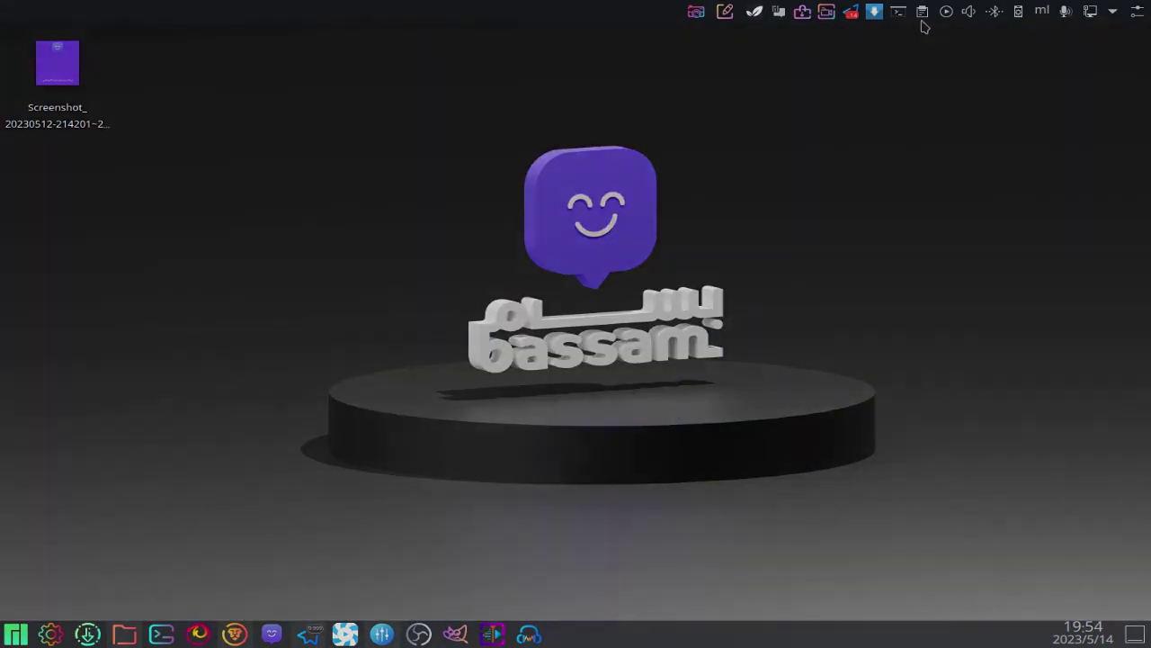